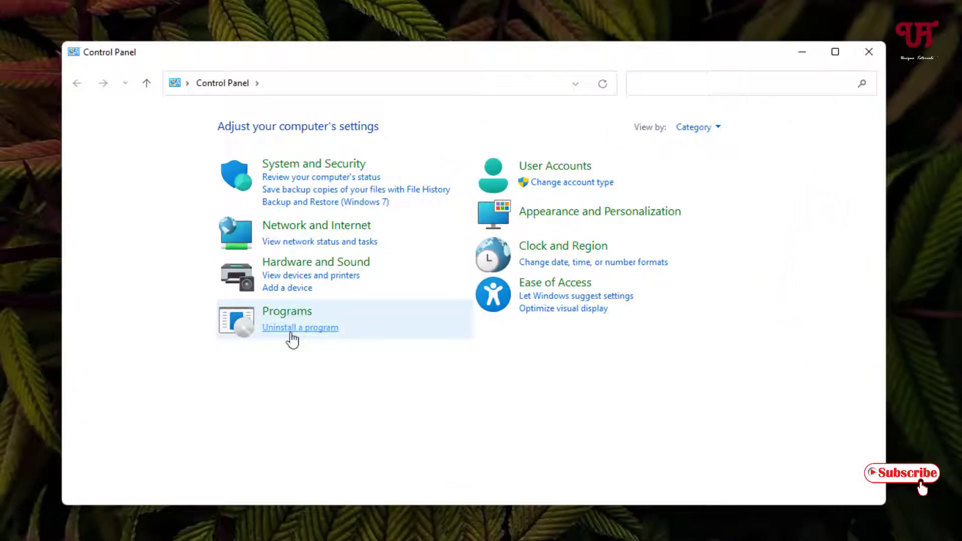
Browse the installed programs, check Adobe Acrobat DC's actions menu, then close Programs and Features
click(292, 329)
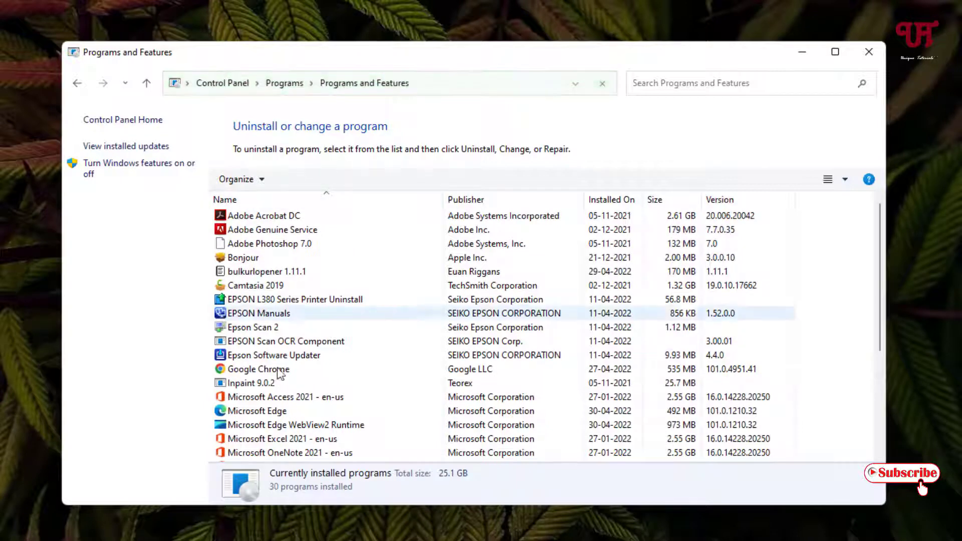
scroll(294, 287, down, 4)
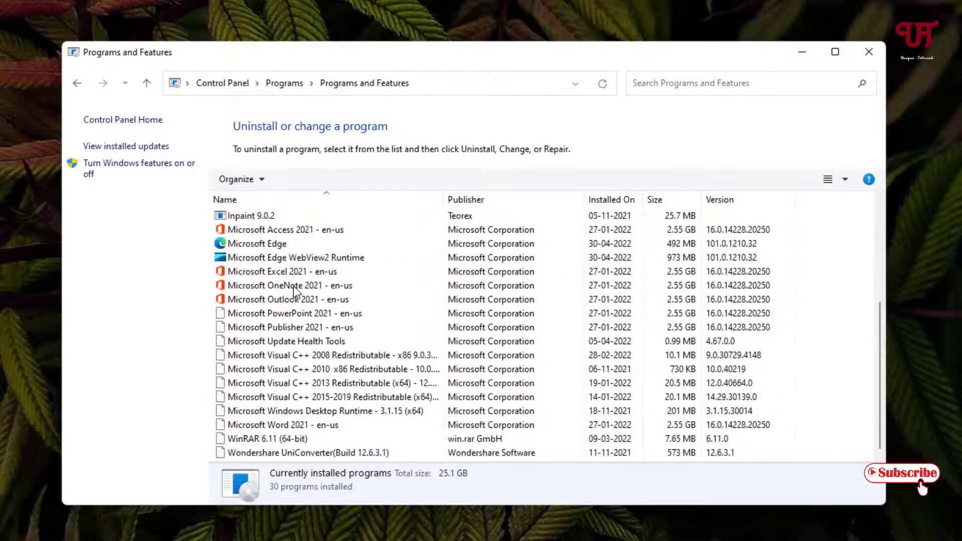
scroll(293, 287, up, 4)
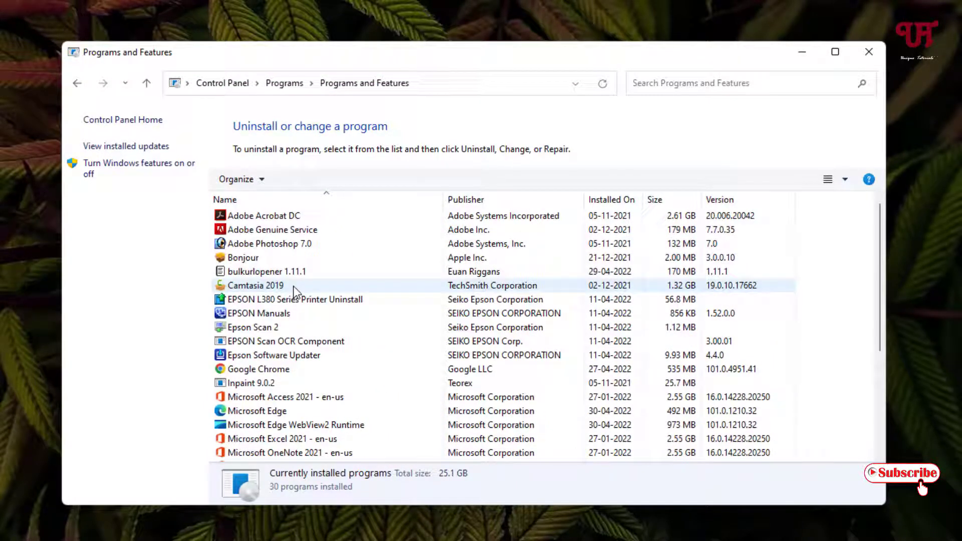
right_click(249, 220)
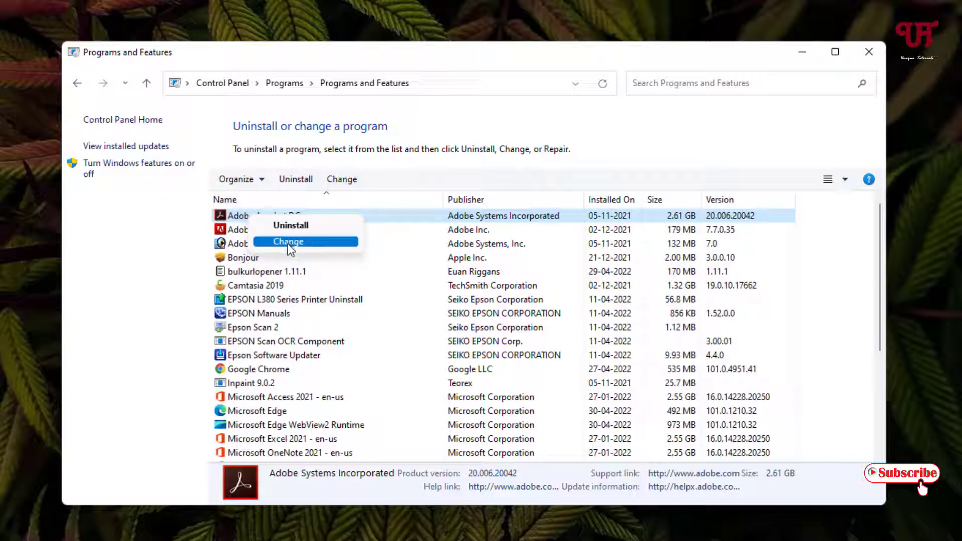
click(180, 249)
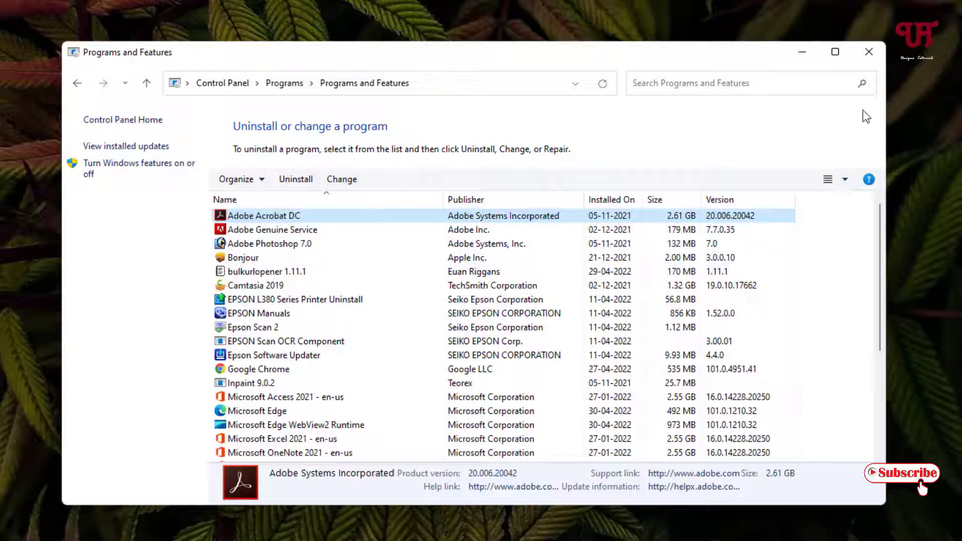
click(869, 55)
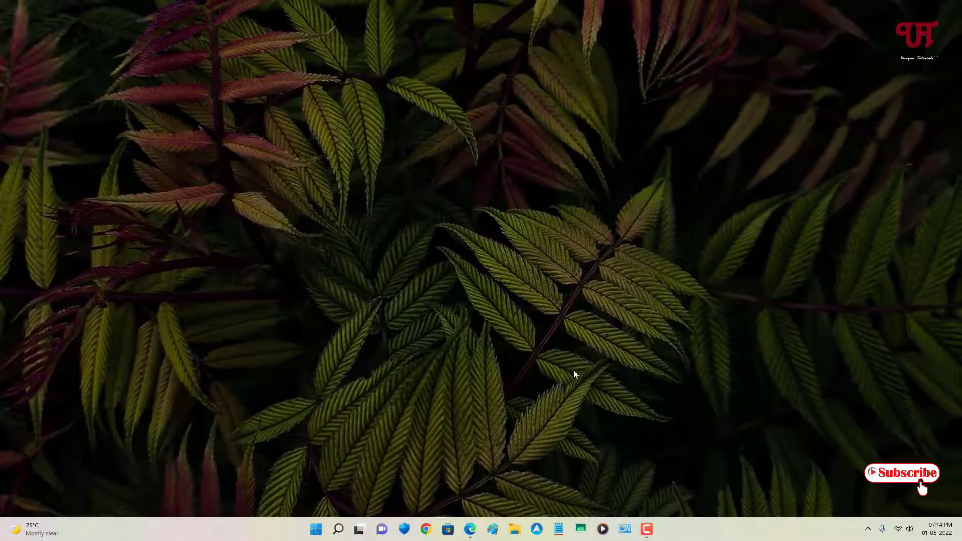
Download ausetup.exe from Glarysoft's Absolute Uninstaller page in Edge
click(470, 530)
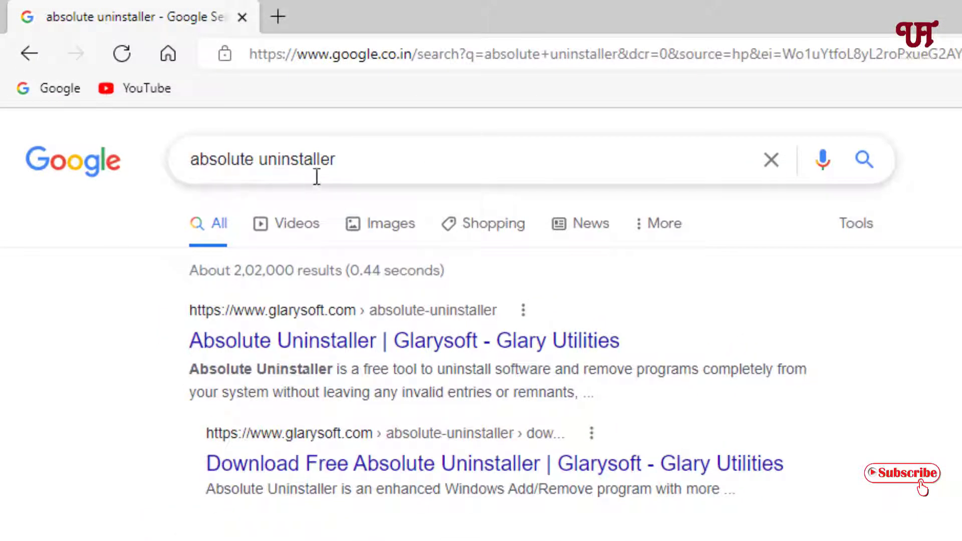
click(349, 344)
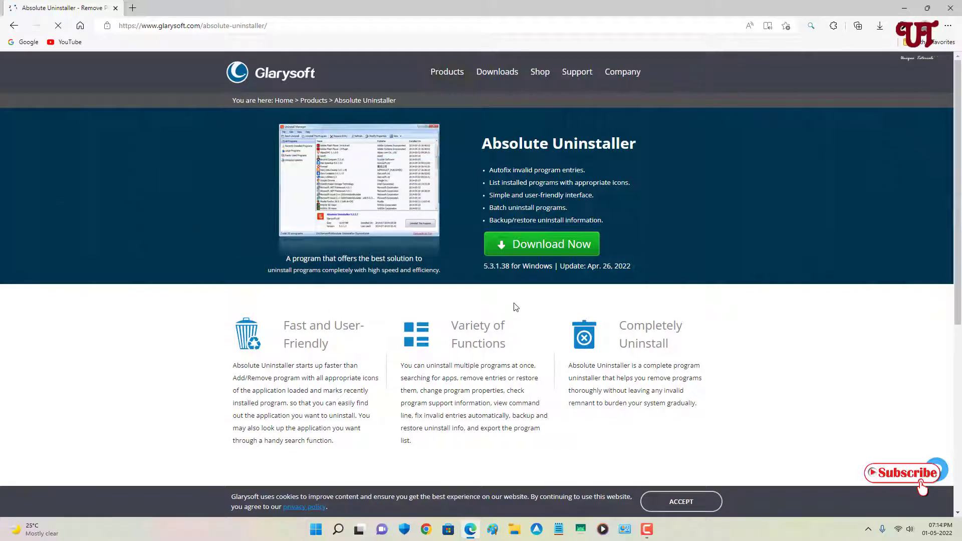
click(555, 256)
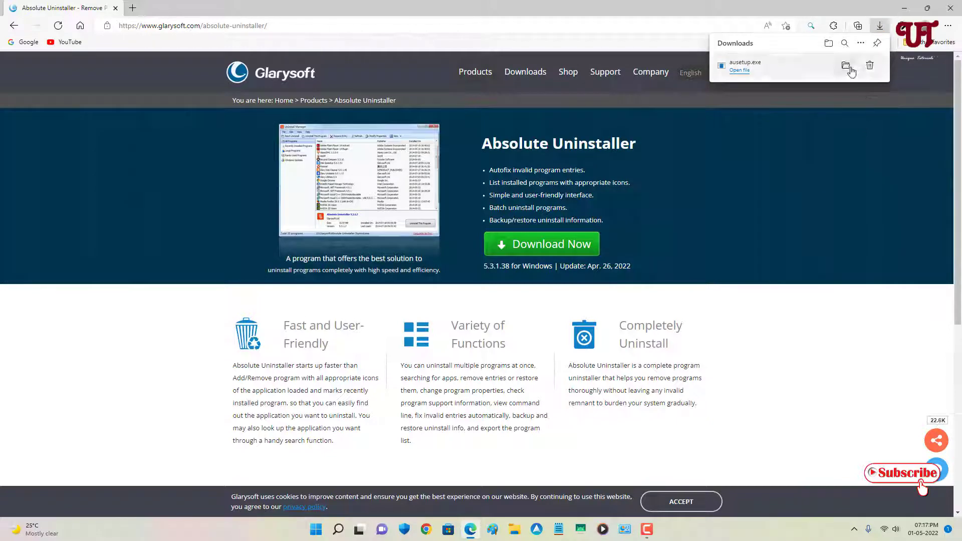
Show ausetup.exe in its folder, close Edge, and launch the installer
click(851, 69)
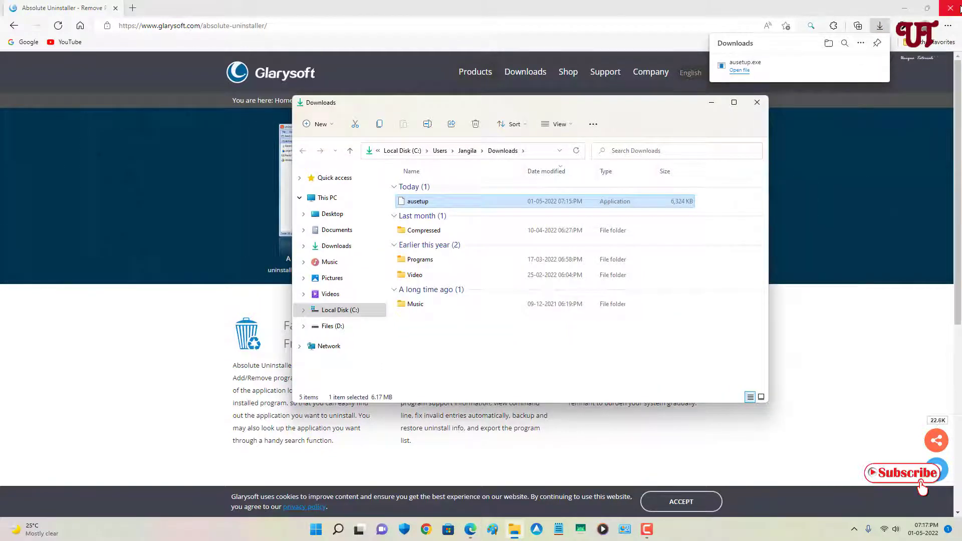
click(951, 8)
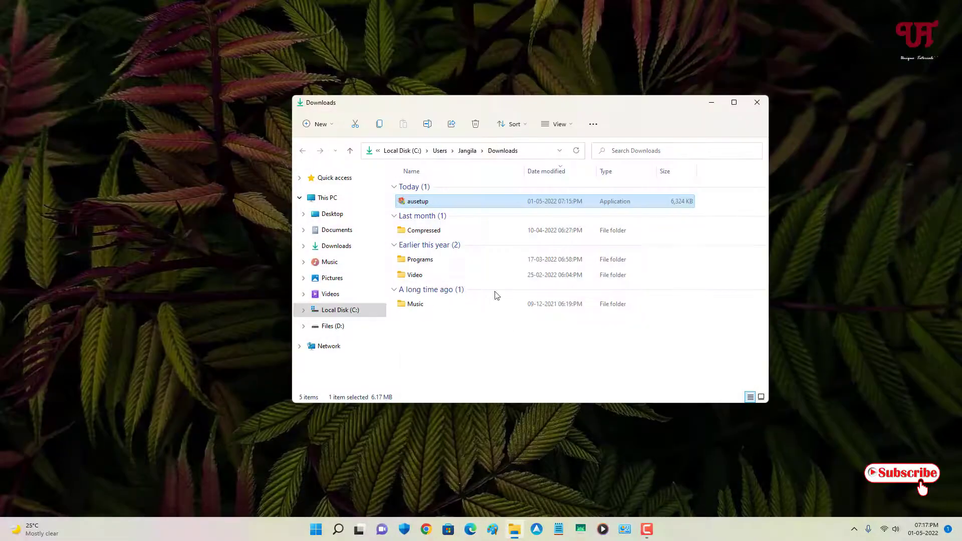
double_click(434, 202)
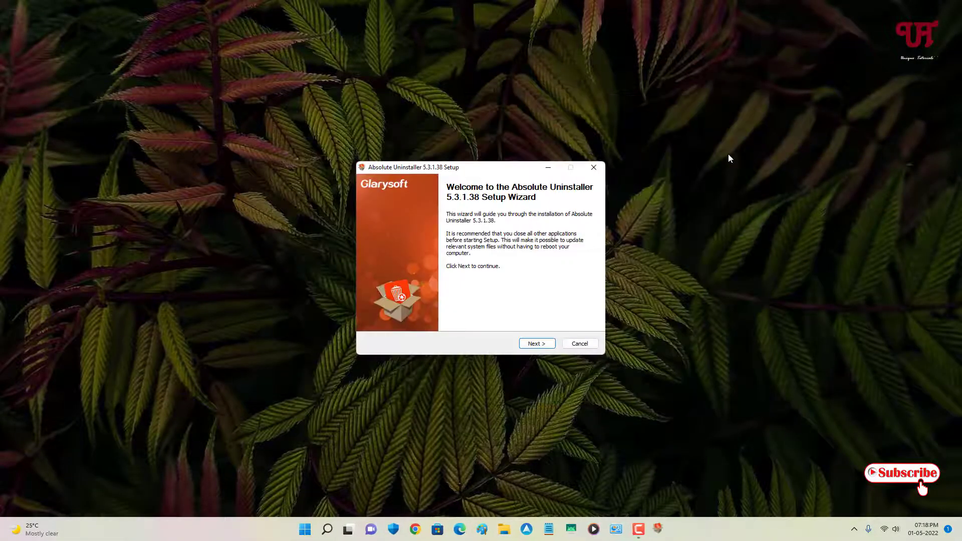
Install Absolute Uninstaller 5.3.1.38 at the default location with desktop and Quick Launch icons
click(536, 344)
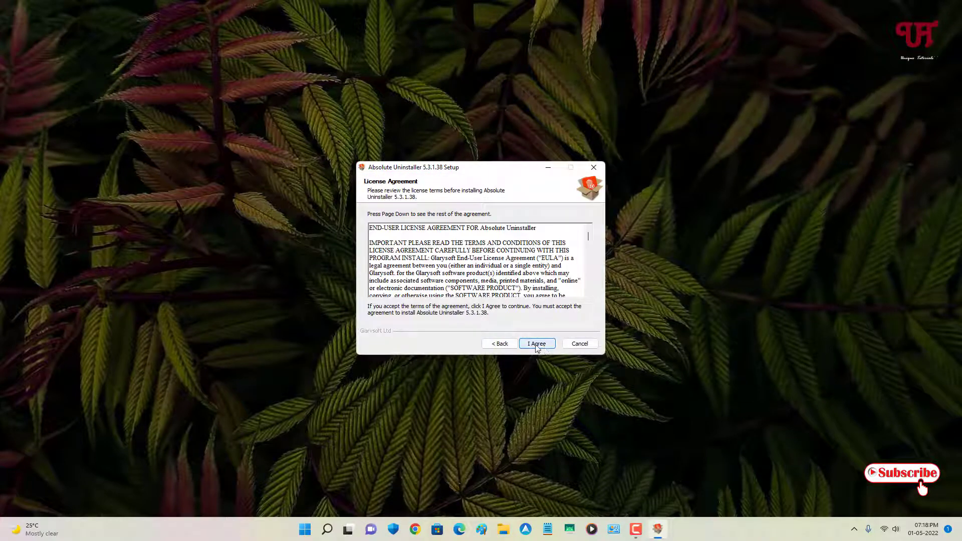
click(537, 344)
click(537, 344)
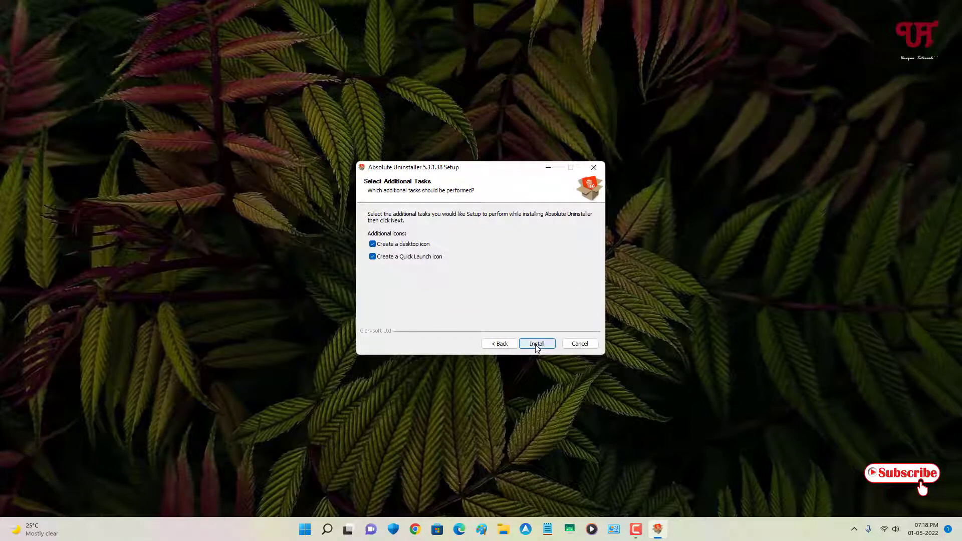
click(536, 344)
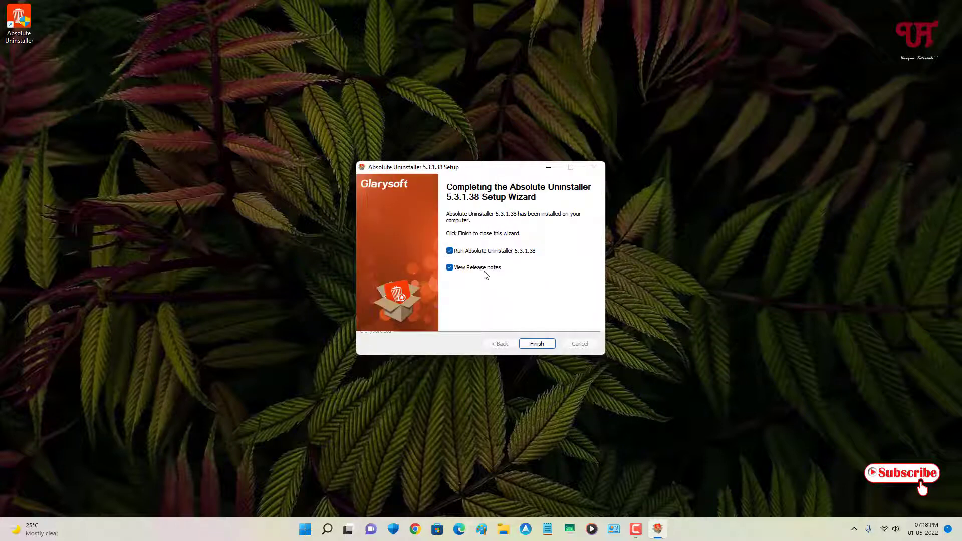
click(540, 347)
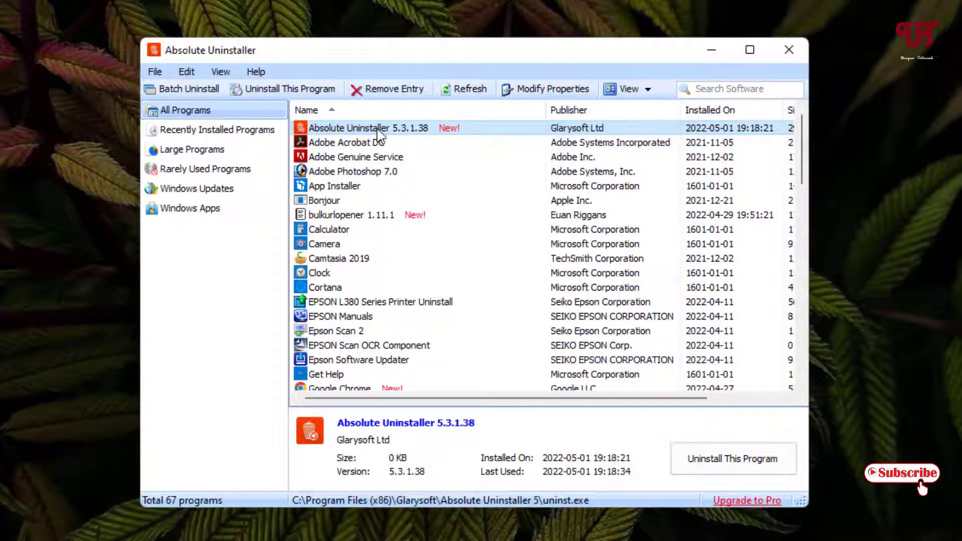
Open Modify Properties for the Absolute Uninstaller 5.3.1.38 entry
click(550, 93)
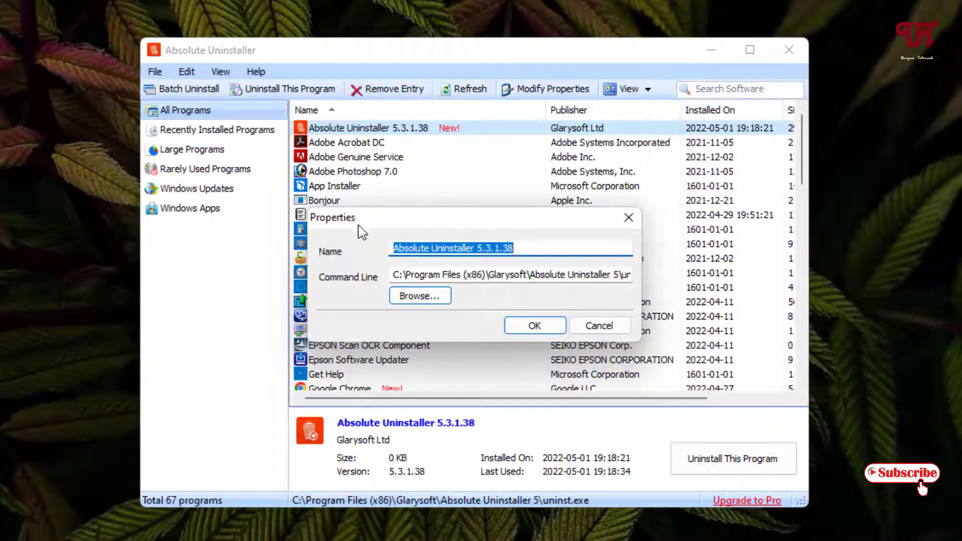
Rename the Absolute Uninstaller entry to 'testing' and bring up Control Panel
click(522, 249)
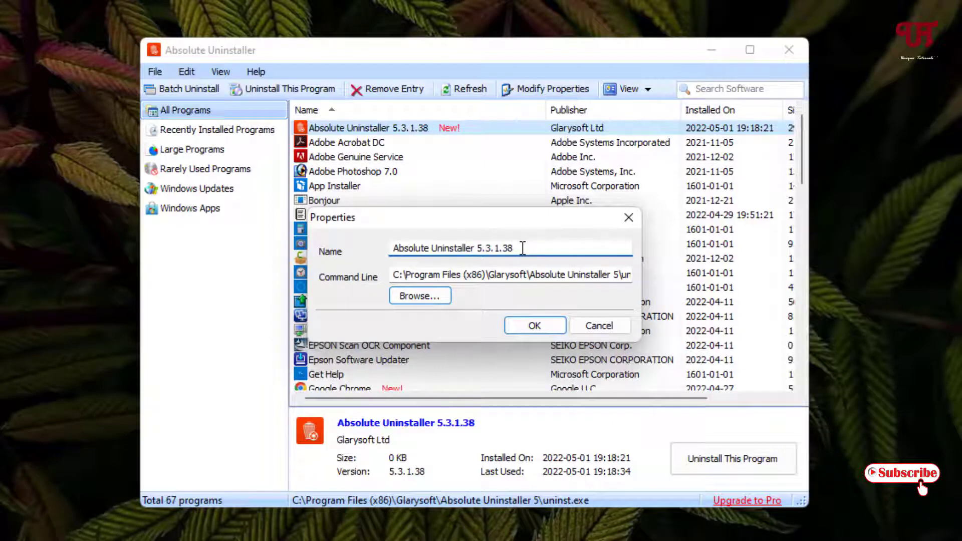
key(BackSpace)
key(BackSpace)
key(BackSpace)
key(BackSpace)
key(BackSpace)
key(BackSpace)
key(BackSpace)
key(BackSpace)
key(BackSpace)
key(BackSpace)
key(BackSpace)
key(BackSpace)
key(BackSpace)
key(BackSpace)
key(BackSpace)
key(BackSpace)
key(BackSpace)
key(BackSpace)
key(BackSpace)
key(BackSpace)
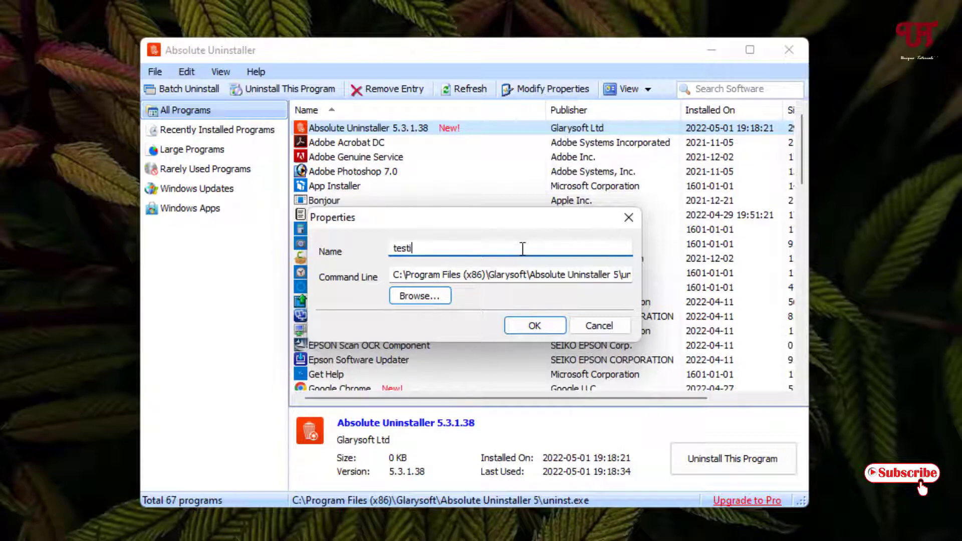
click(531, 327)
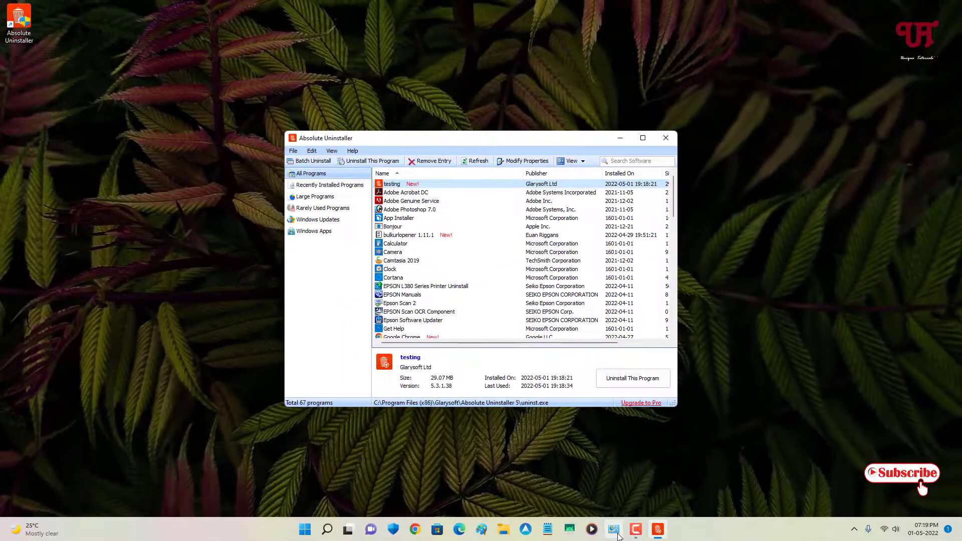
click(615, 530)
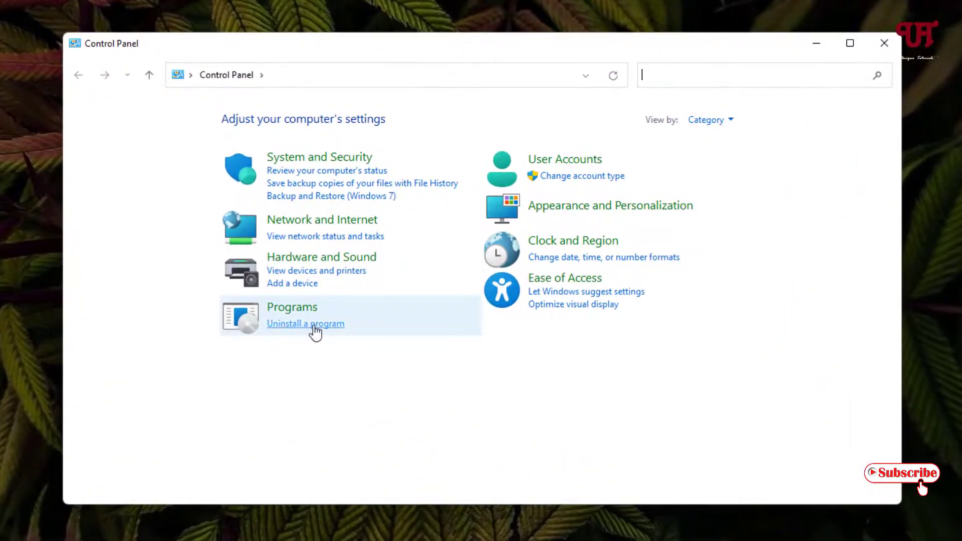
Find the 'testing' entry by Glarysoft Ltd in Programs and Features, view its details, and close it
click(315, 326)
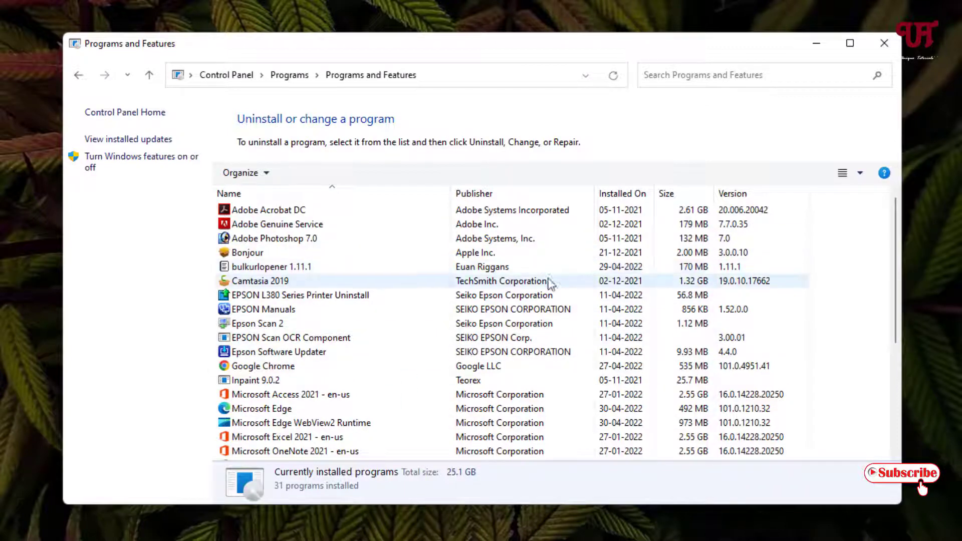
scroll(548, 284, down, 3)
scroll(544, 286, down, 2)
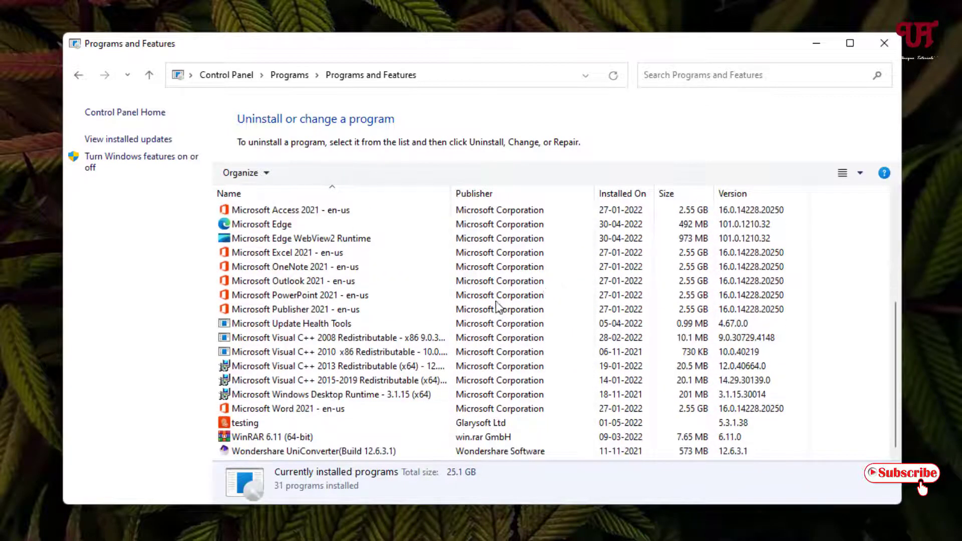
click(240, 428)
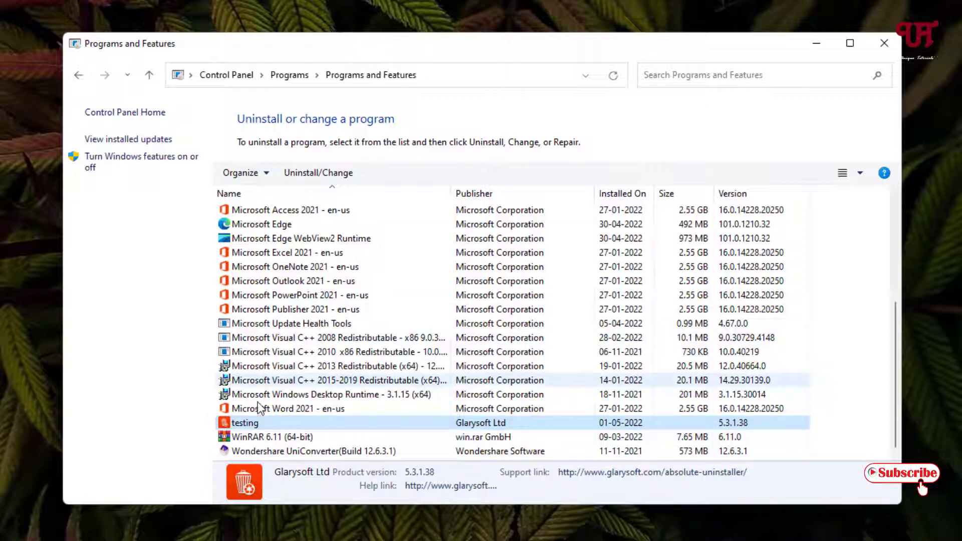
click(263, 422)
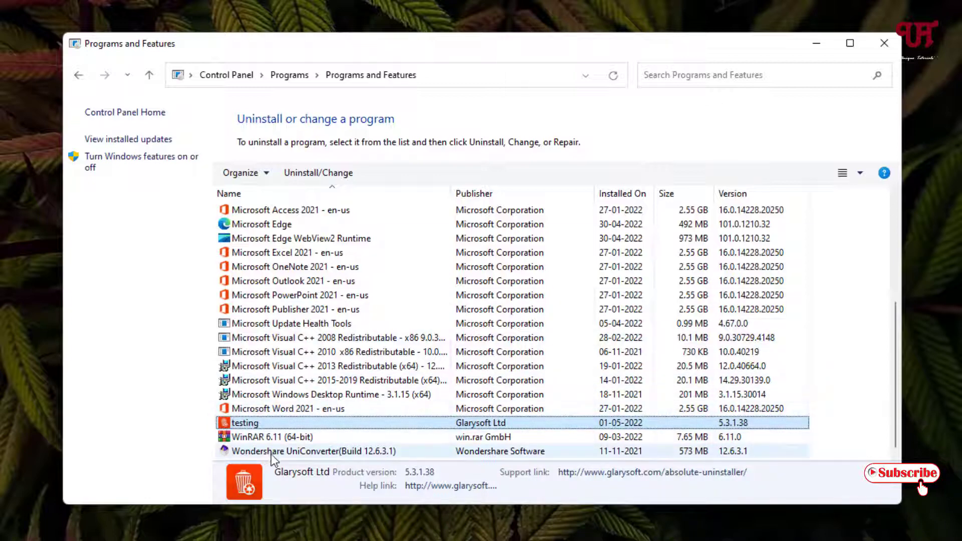
scroll(245, 443, up, 5)
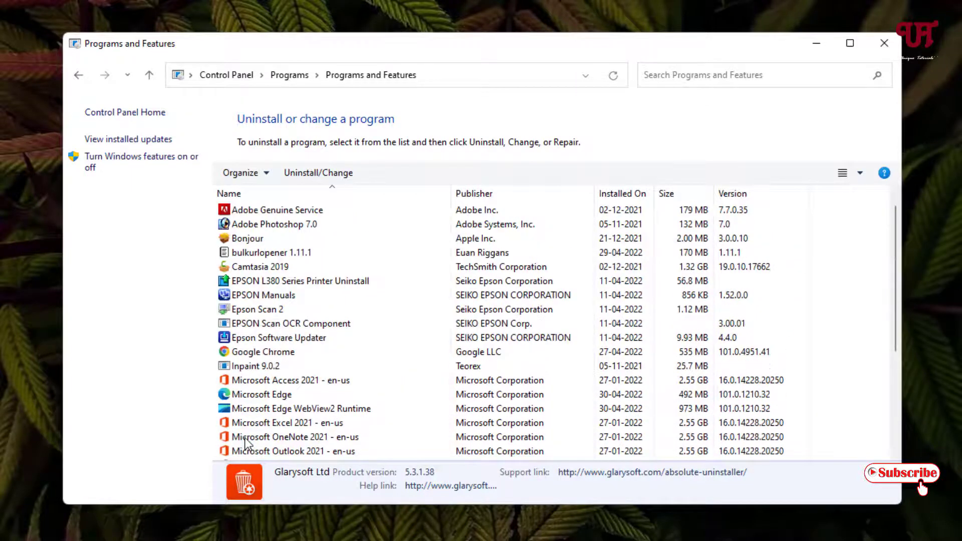
scroll(247, 443, down, 1)
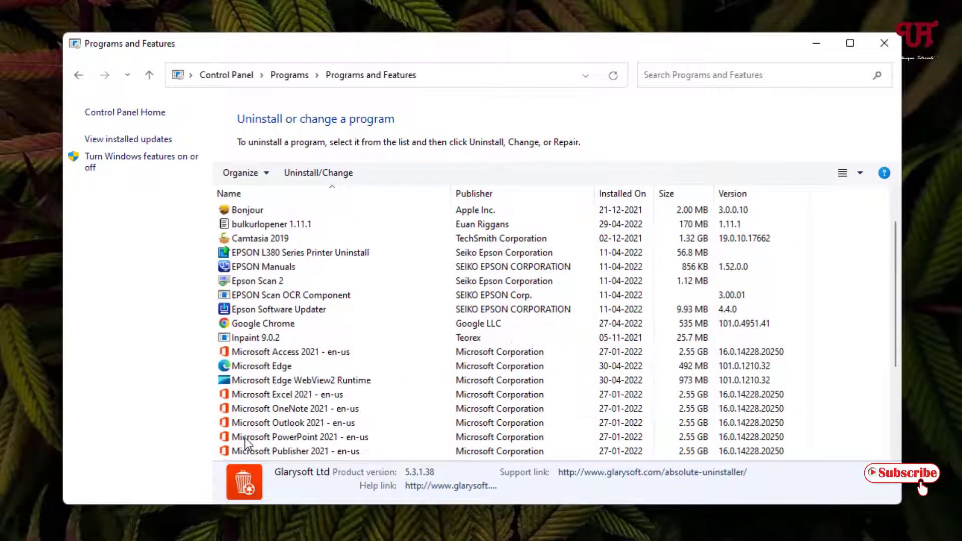
scroll(246, 443, down, 1)
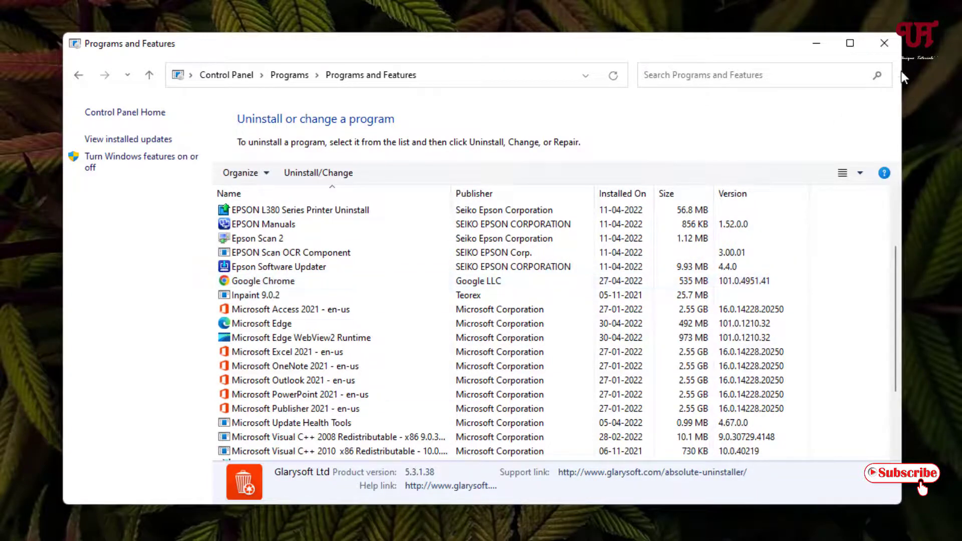
click(881, 43)
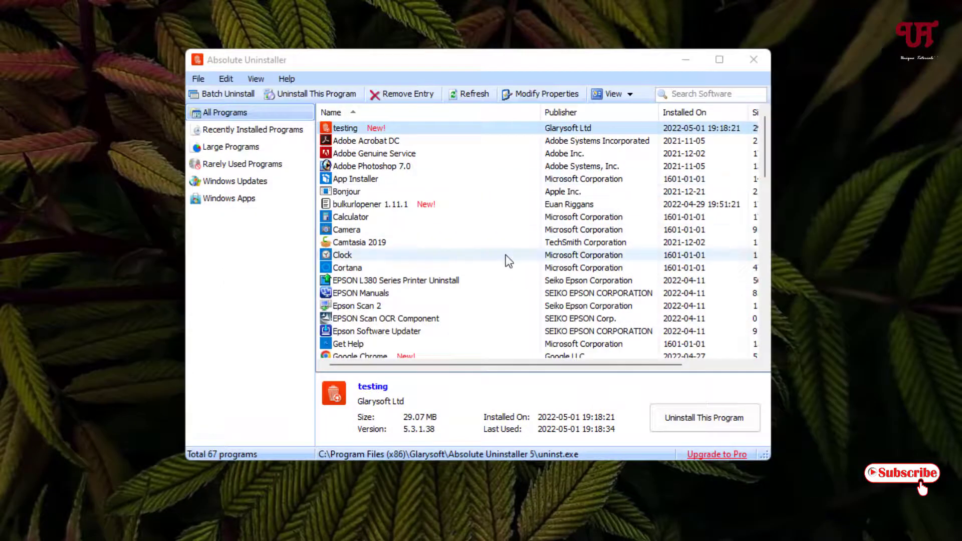
Remove 'Google ' from the Google Chrome entry's name so it reads 'Chrome'
scroll(507, 259, down, 1)
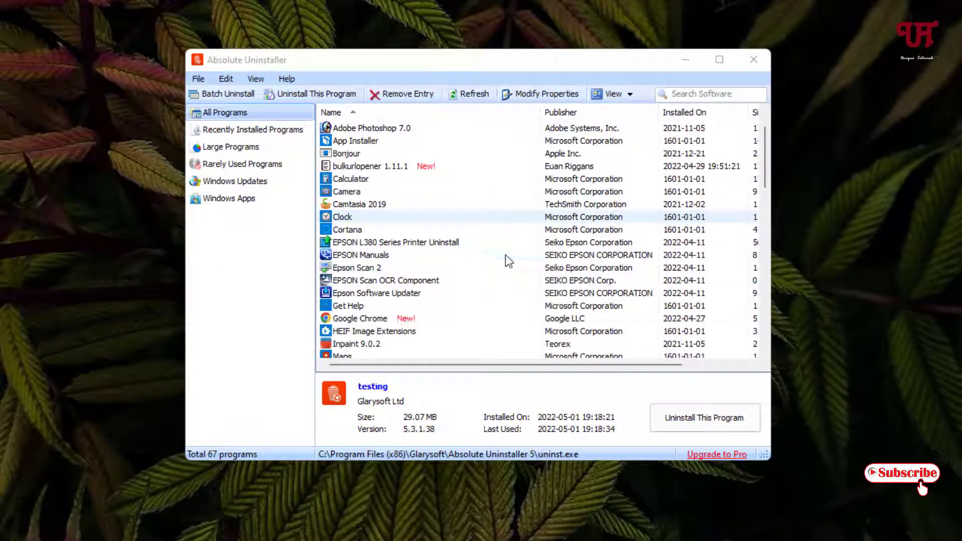
click(352, 324)
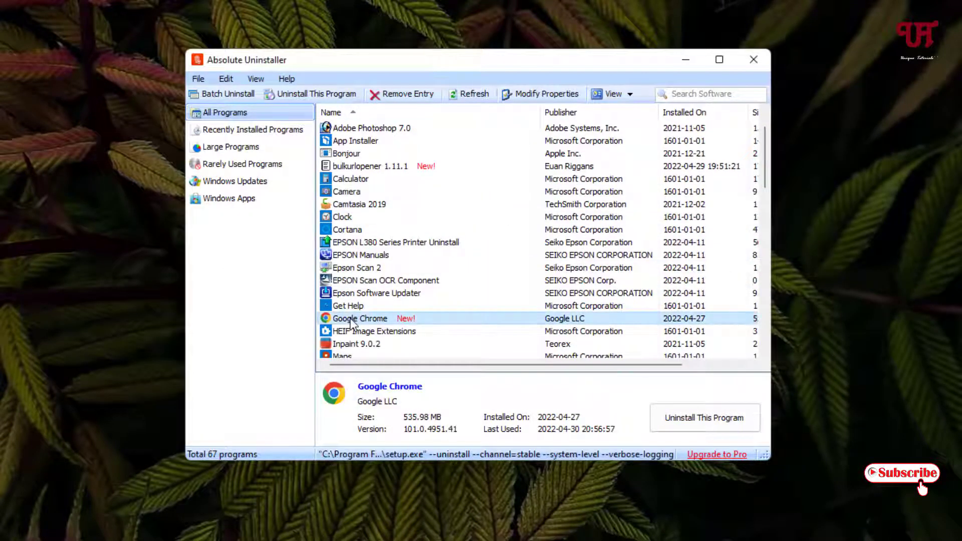
click(549, 94)
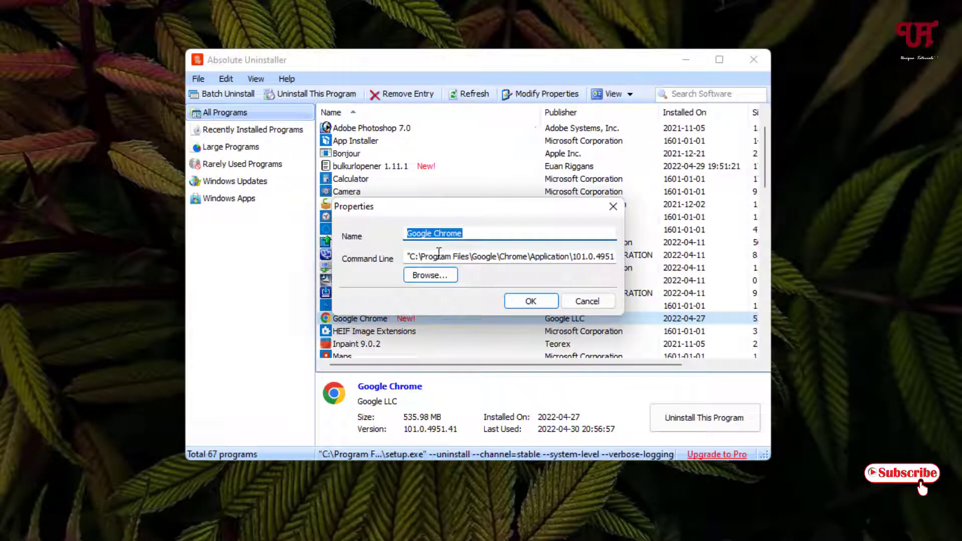
click(435, 234)
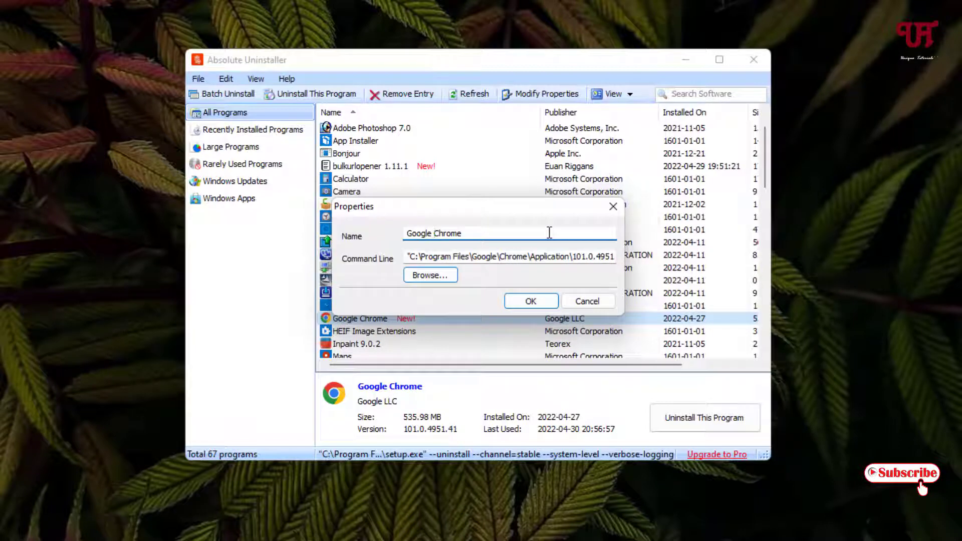
key(BackSpace)
key(BackSpace)
key(BackSpace)
key(BackSpace)
key(BackSpace)
key(BackSpace)
key(BackSpace)
click(532, 302)
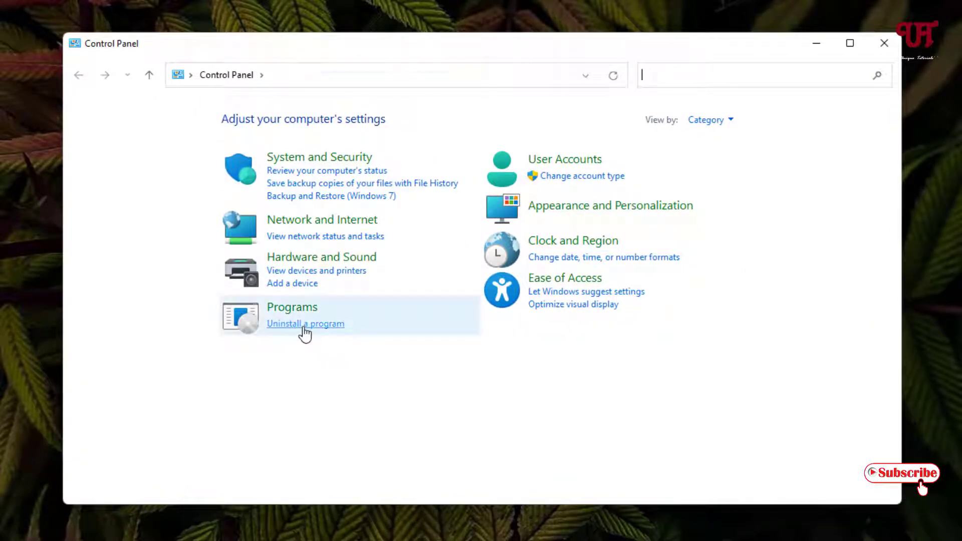
Check that the Google LLC entry now shows as 'Chrome' in Programs and Features, then close it
click(304, 327)
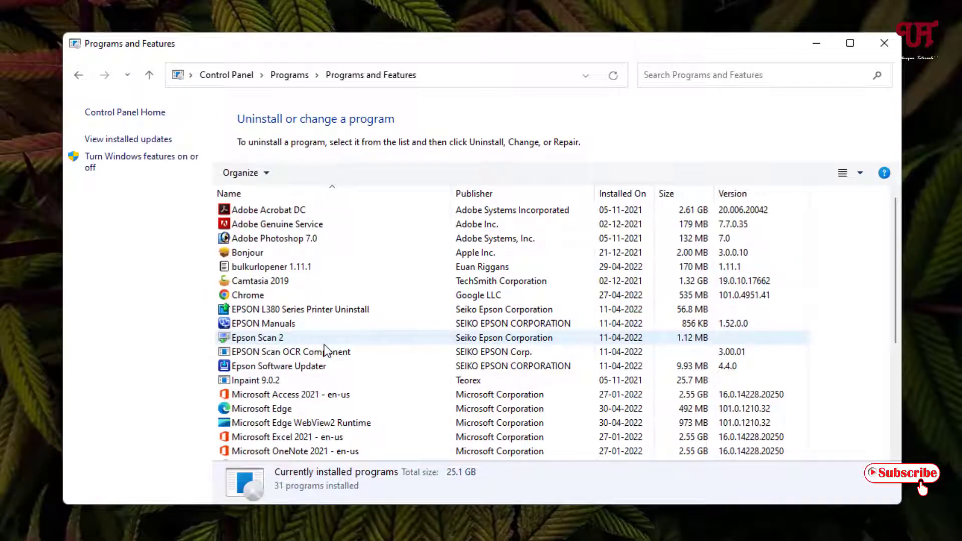
click(243, 299)
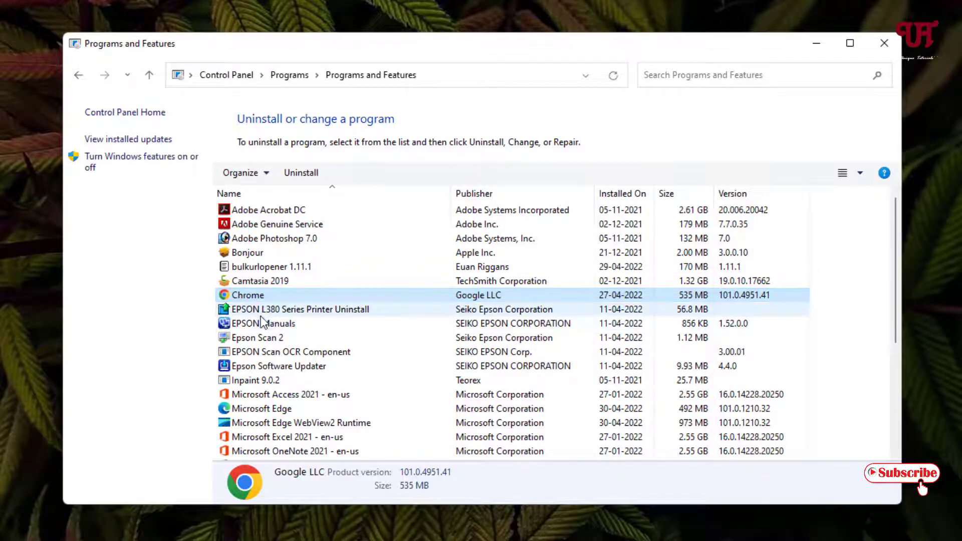
scroll(270, 346, down, 4)
scroll(311, 361, up, 4)
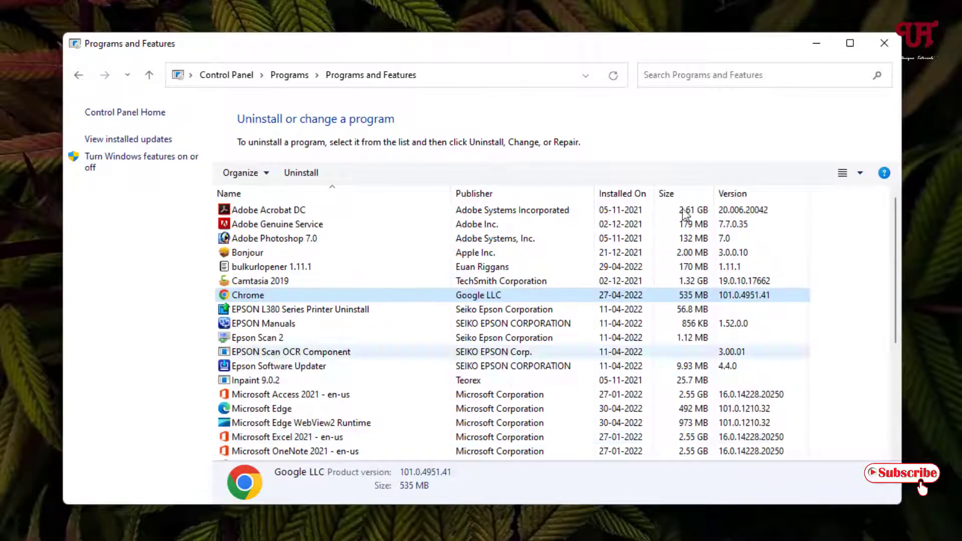
click(883, 50)
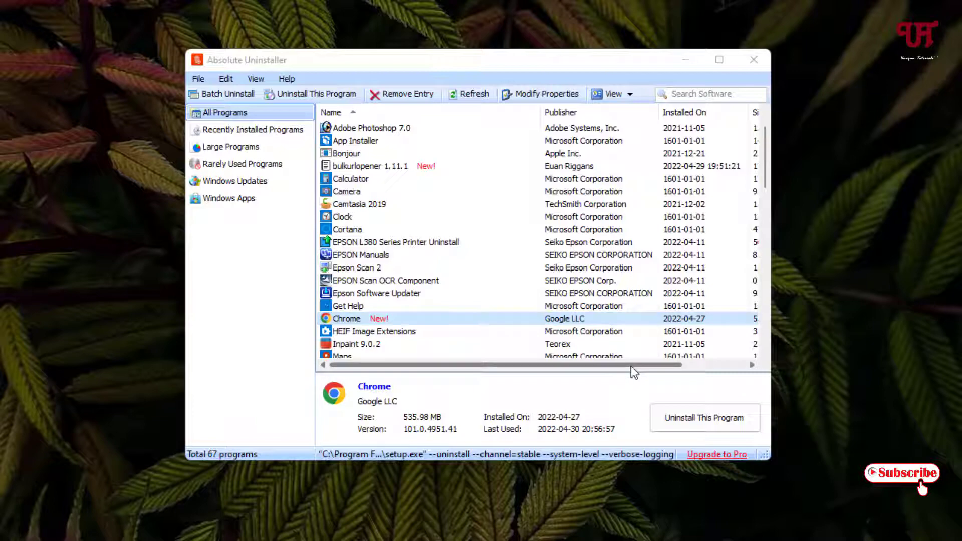
Minimize the Absolute Uninstaller window to reveal the desktop
click(694, 60)
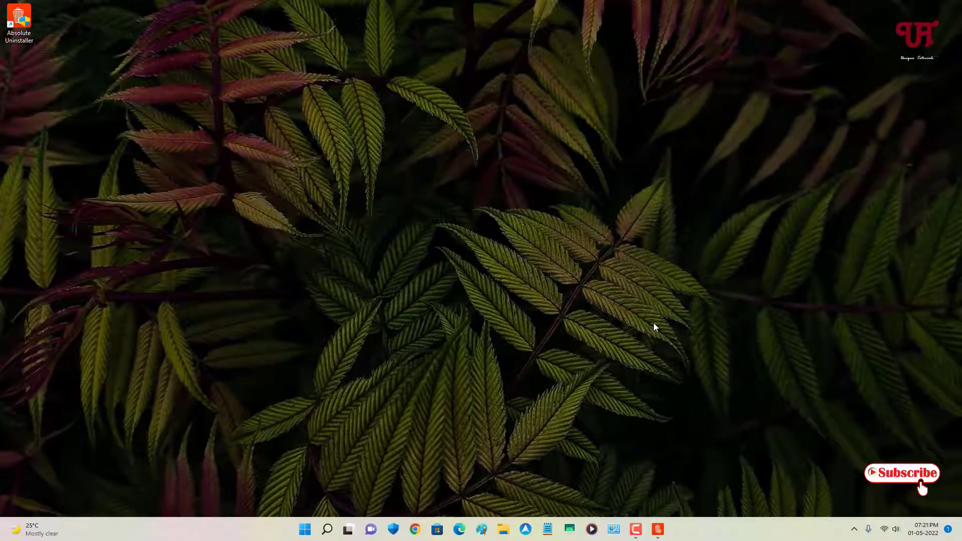